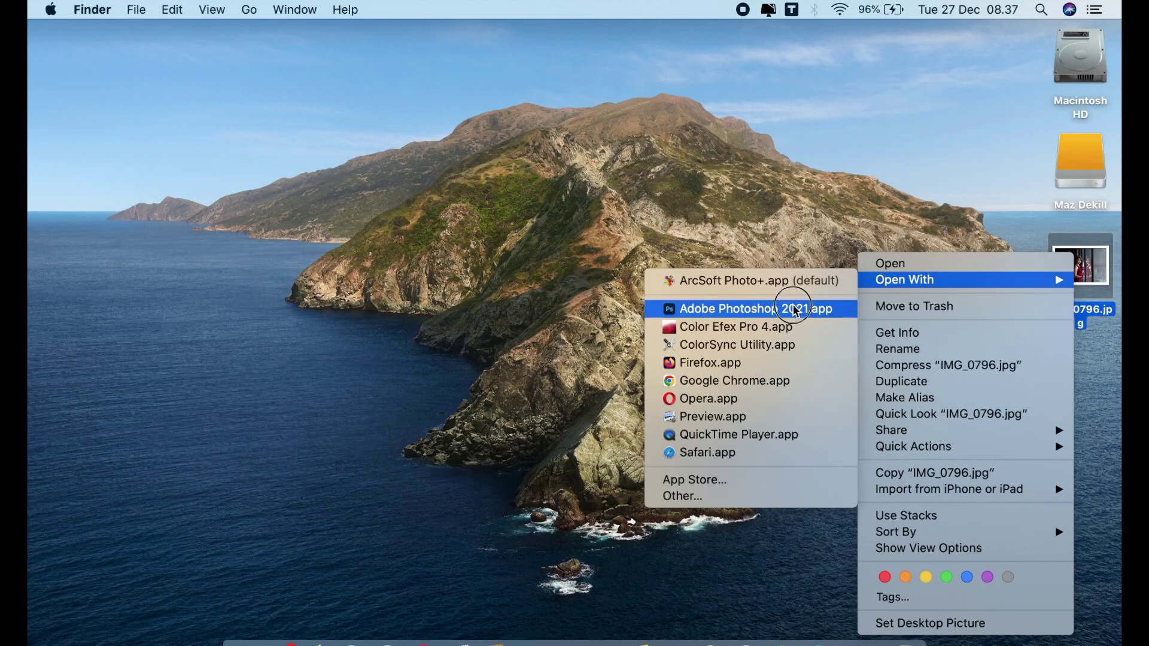
# Open IMG_0796.jpg from Finder in Adobe Photoshop 2021
pyautogui.click(794, 306)
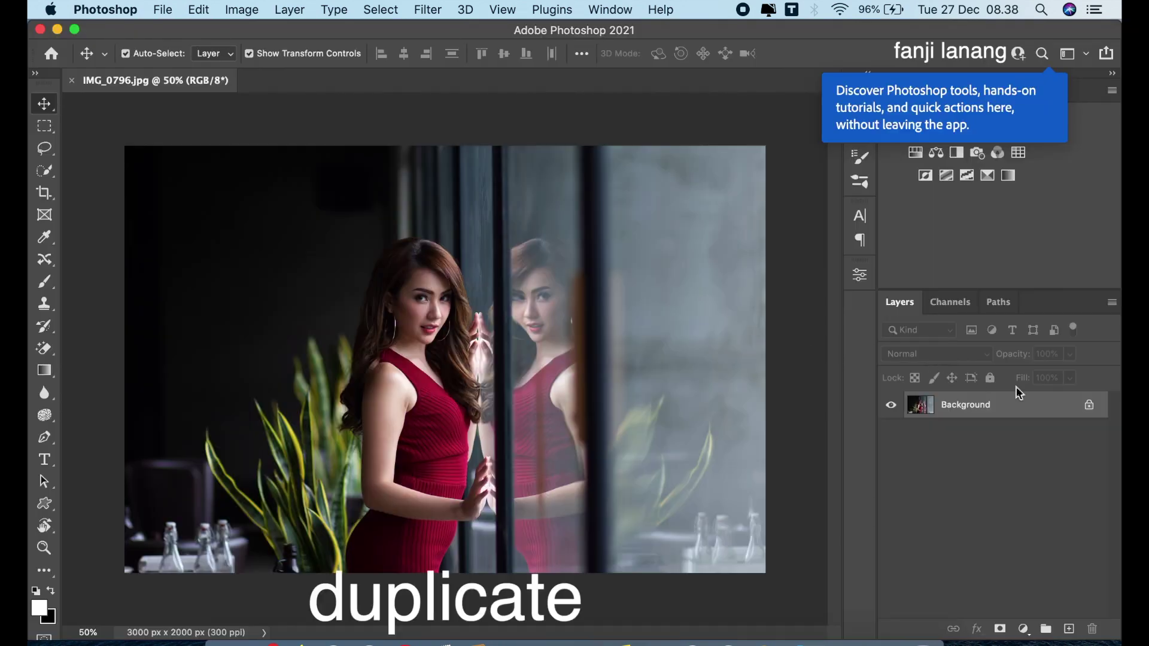
# Duplicate the Background layer, apply Auto Tone to the copy, and compare it with the original
pyautogui.moveTo(1040, 410); pyautogui.dragTo(1070, 630)
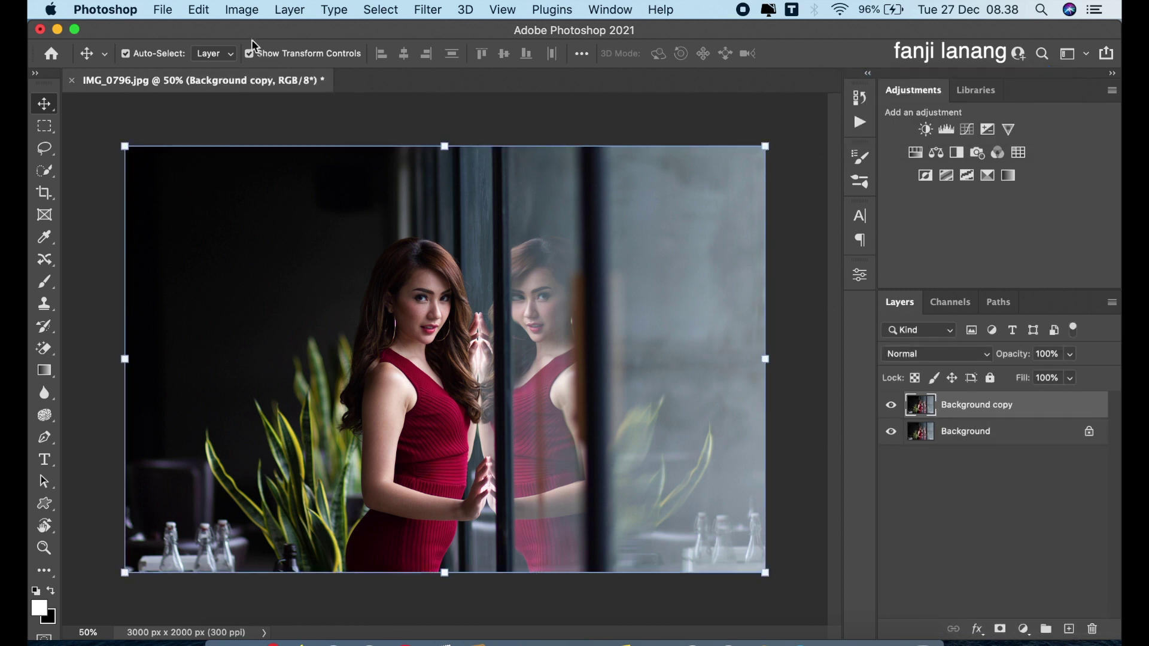
pyautogui.click(242, 10)
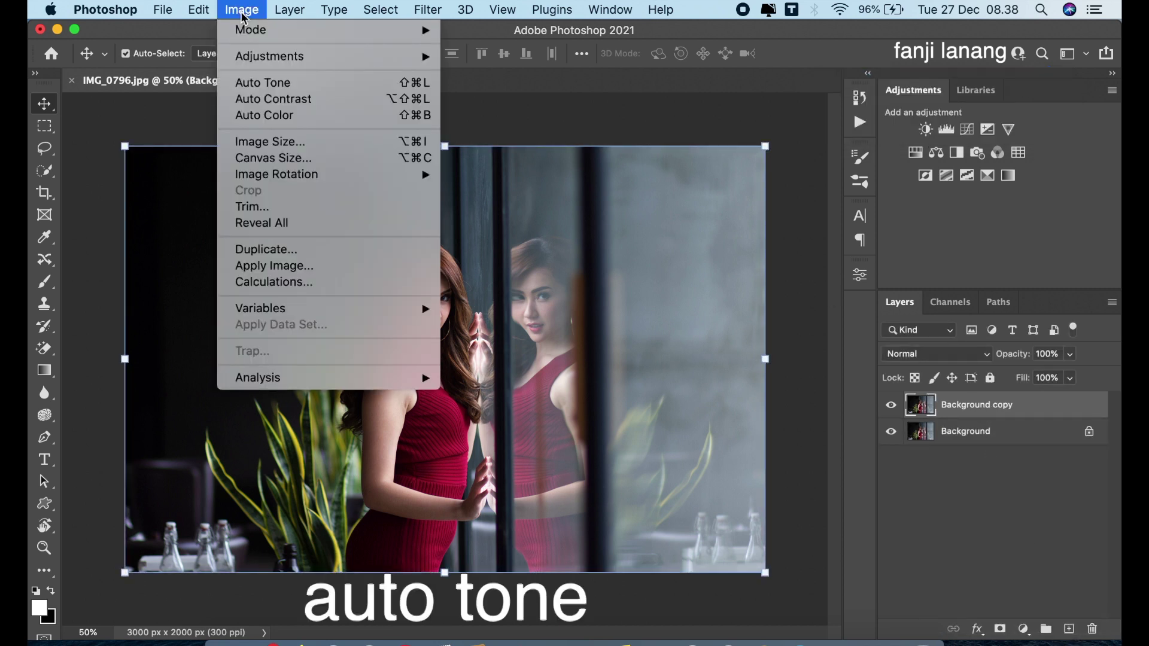
pyautogui.click(274, 86)
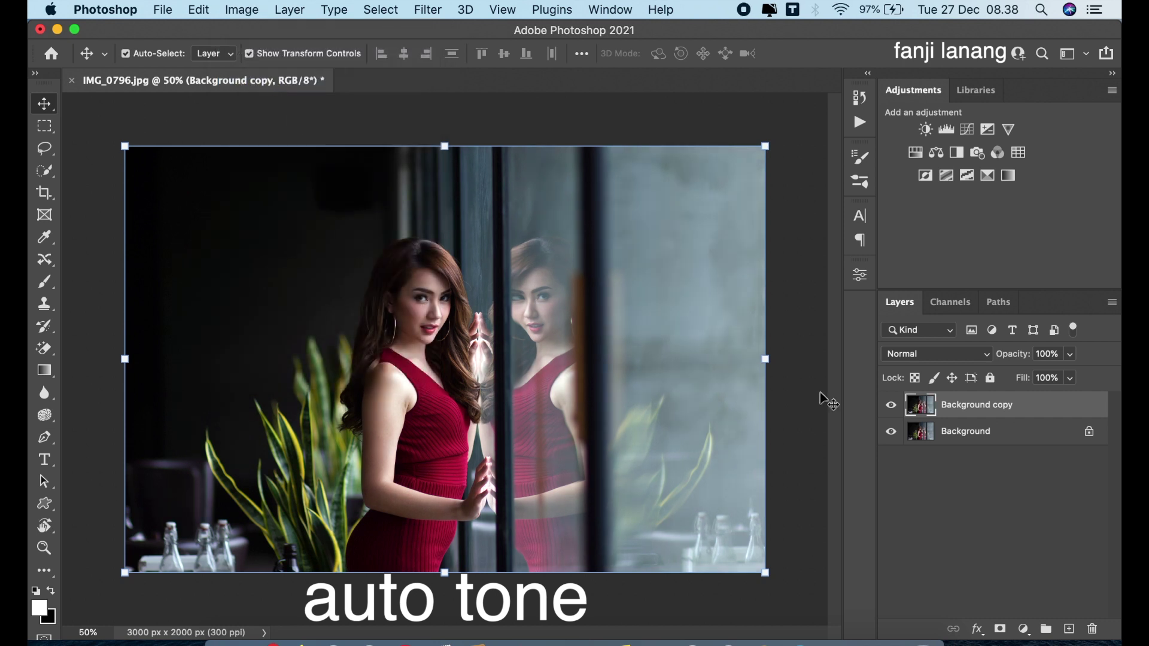
pyautogui.click(899, 407)
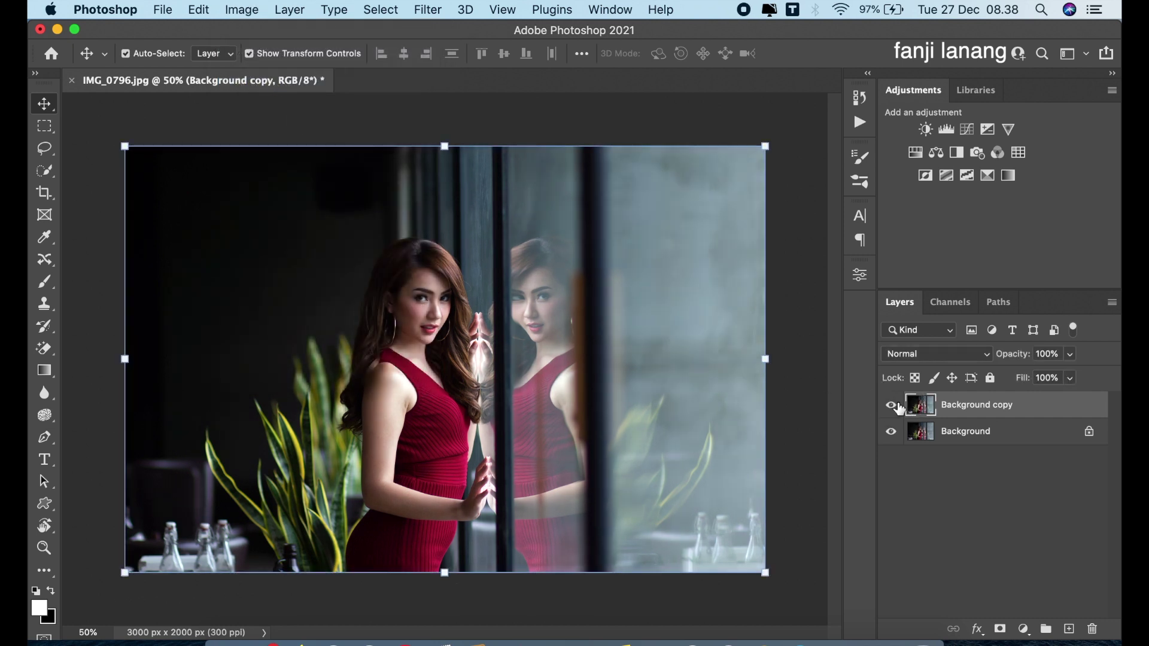
# In the Camera Raw Filter's Basic panel, set Highlights -20, Shadows +80, Texture -10, Clarity +10
pyautogui.click(425, 15)
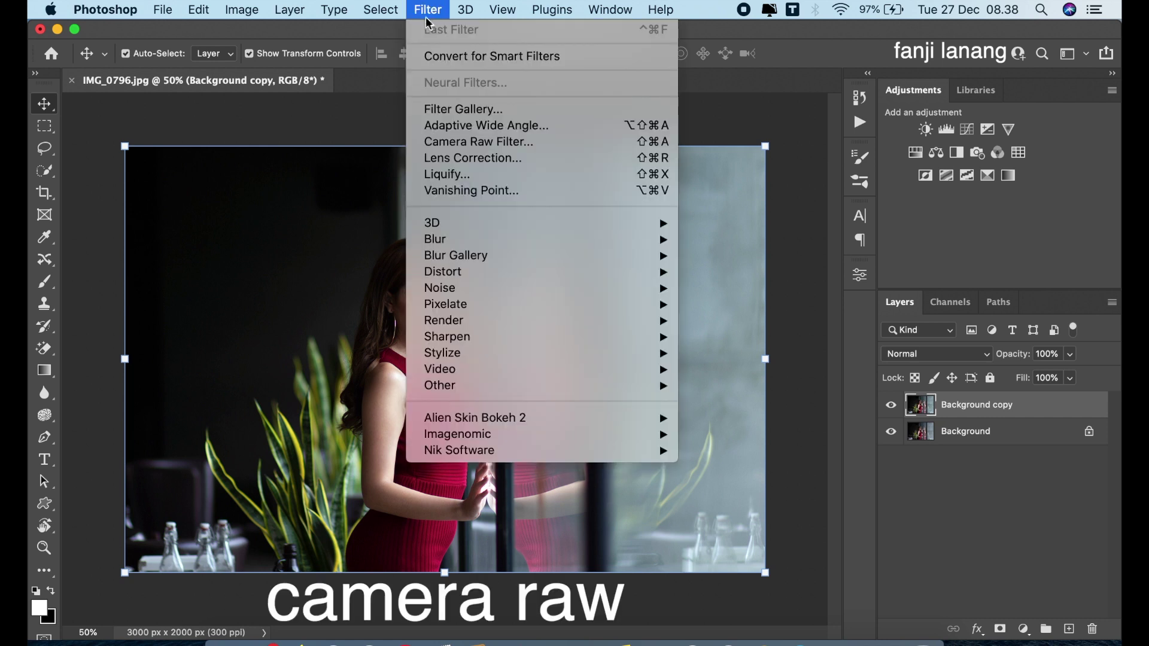
pyautogui.click(485, 141)
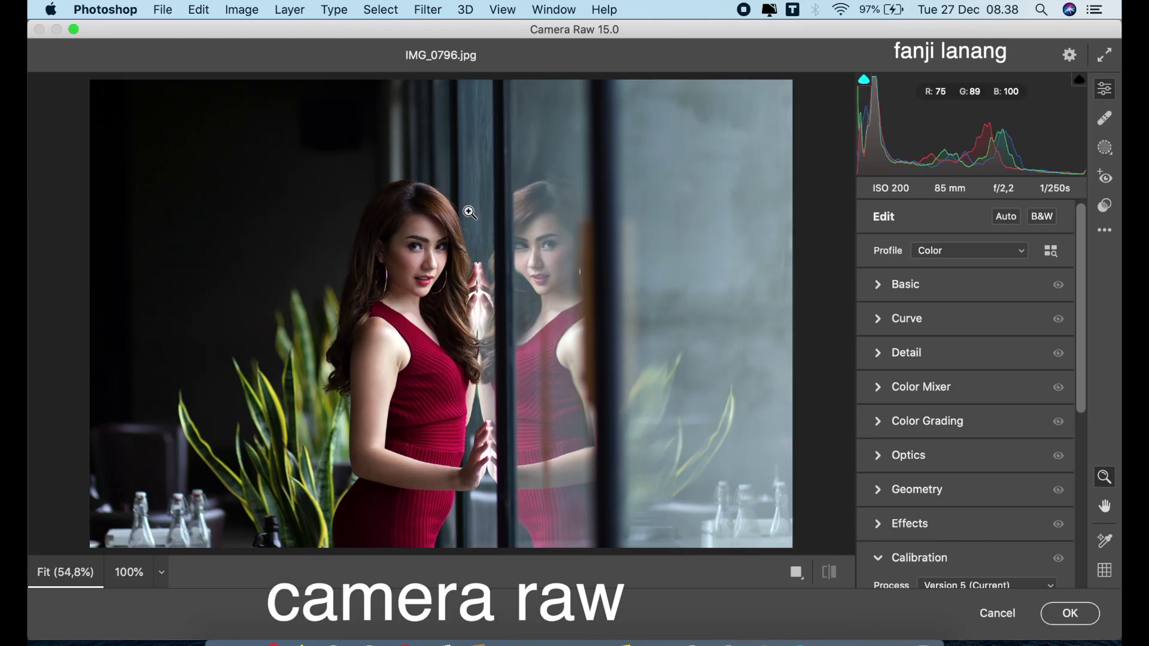
pyautogui.click(876, 287)
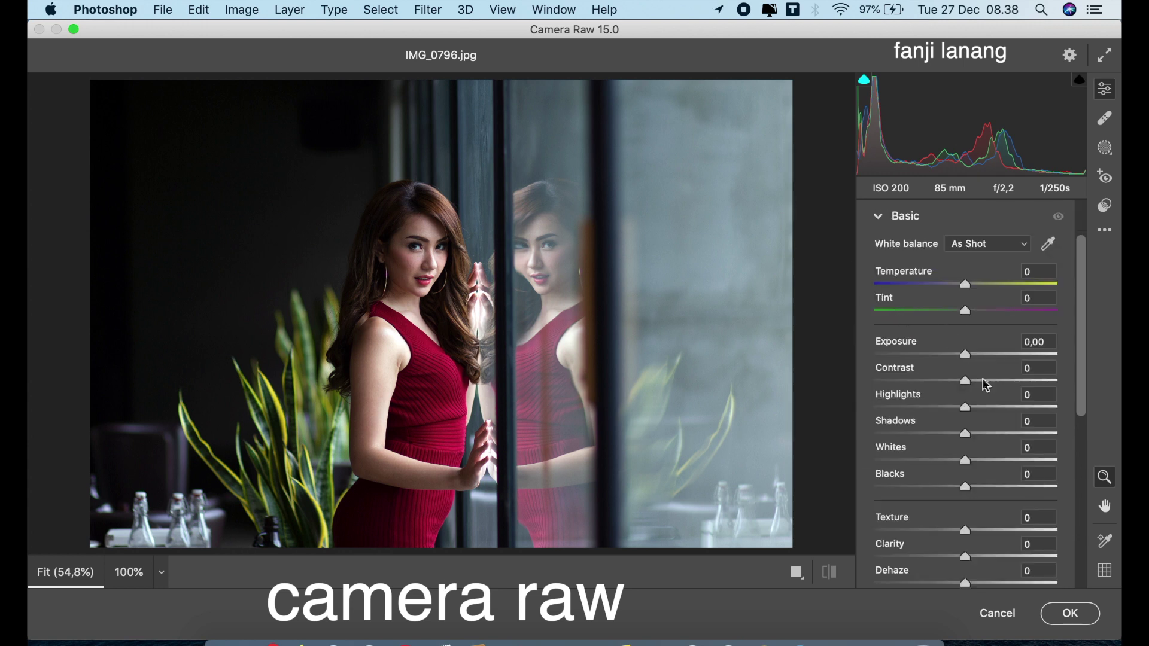
pyautogui.moveTo(962, 409)
pyautogui.mouseDown()
pyautogui.moveTo(951, 421)
pyautogui.moveTo(1041, 440)
pyautogui.mouseUp()
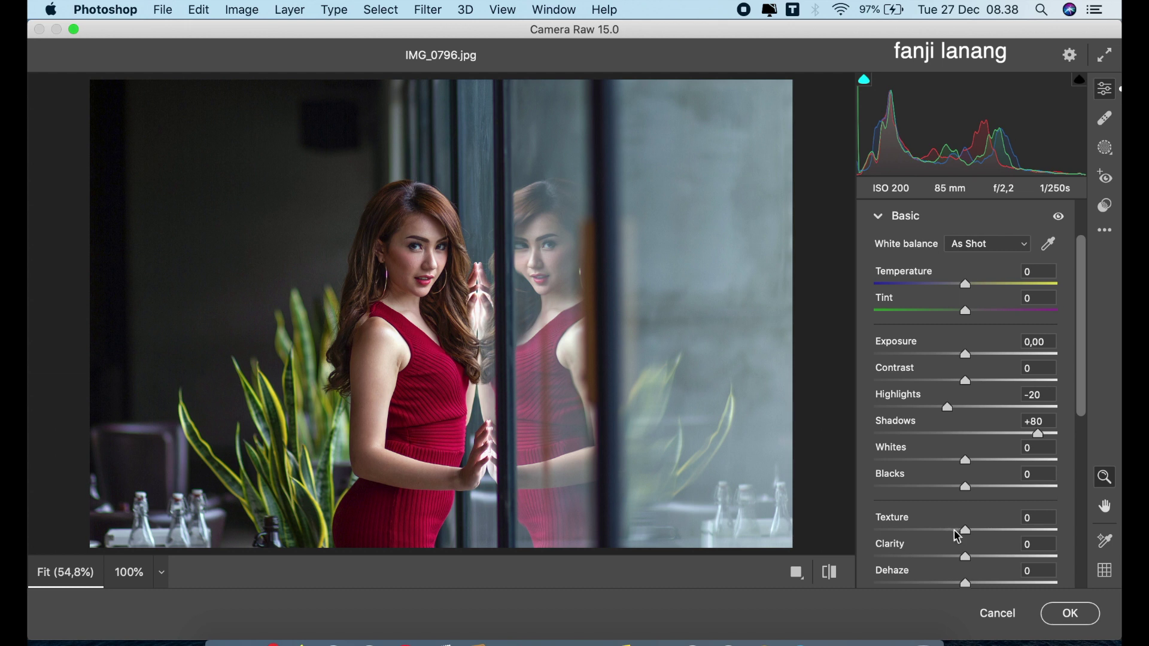
pyautogui.moveTo(956, 532); pyautogui.dragTo(976, 559)
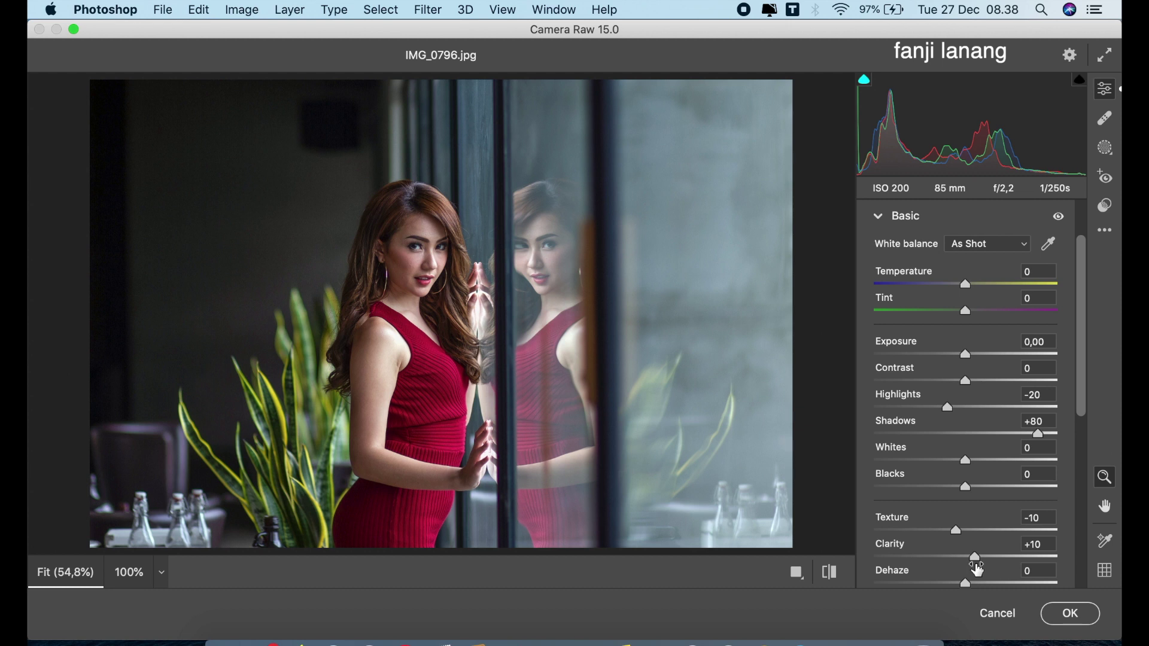
# Move the blue-channel Tone Curve's top point to Input 238, Output 255
pyautogui.click(884, 217)
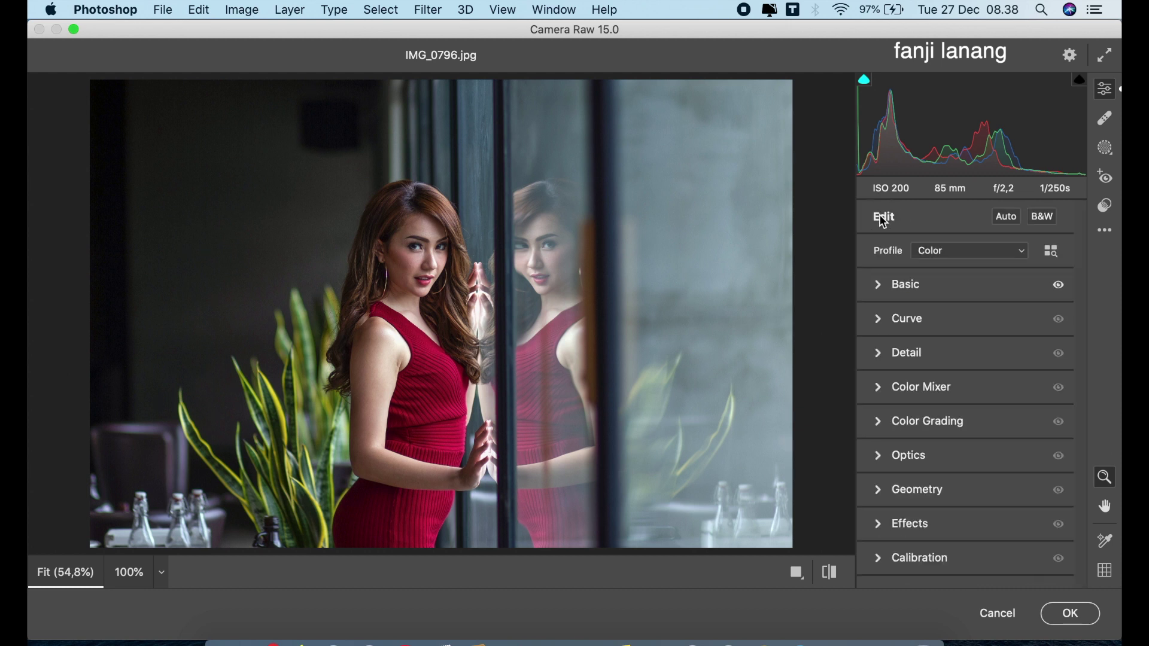
pyautogui.click(883, 318)
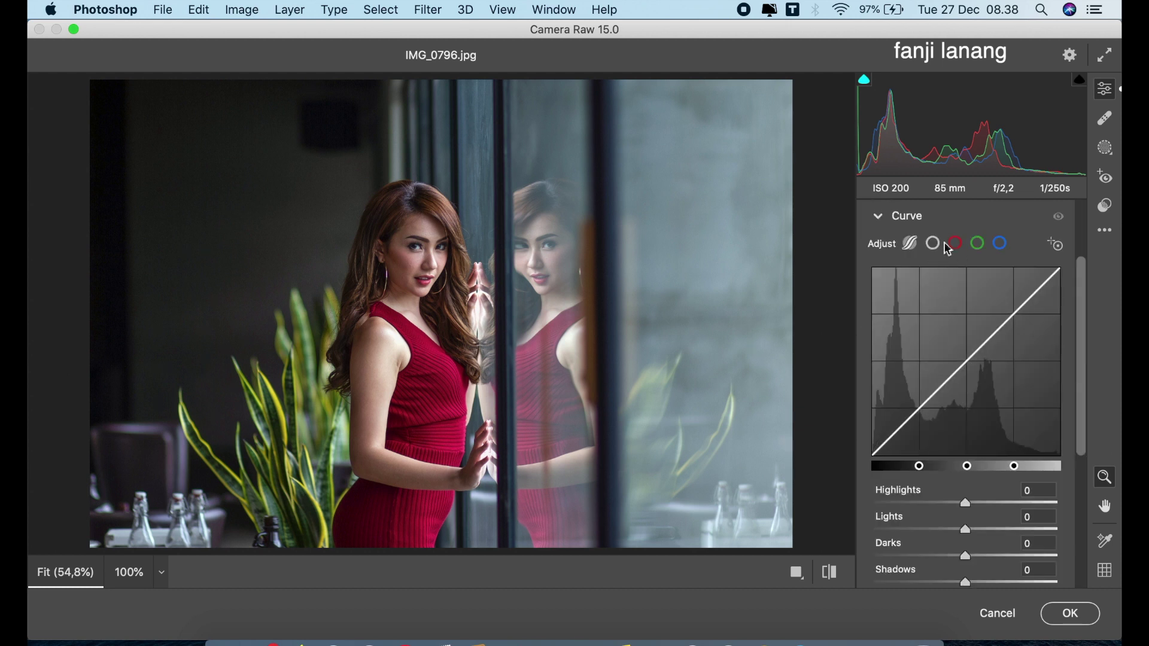
pyautogui.click(1000, 243)
pyautogui.moveTo(1061, 270); pyautogui.dragTo(1047, 268)
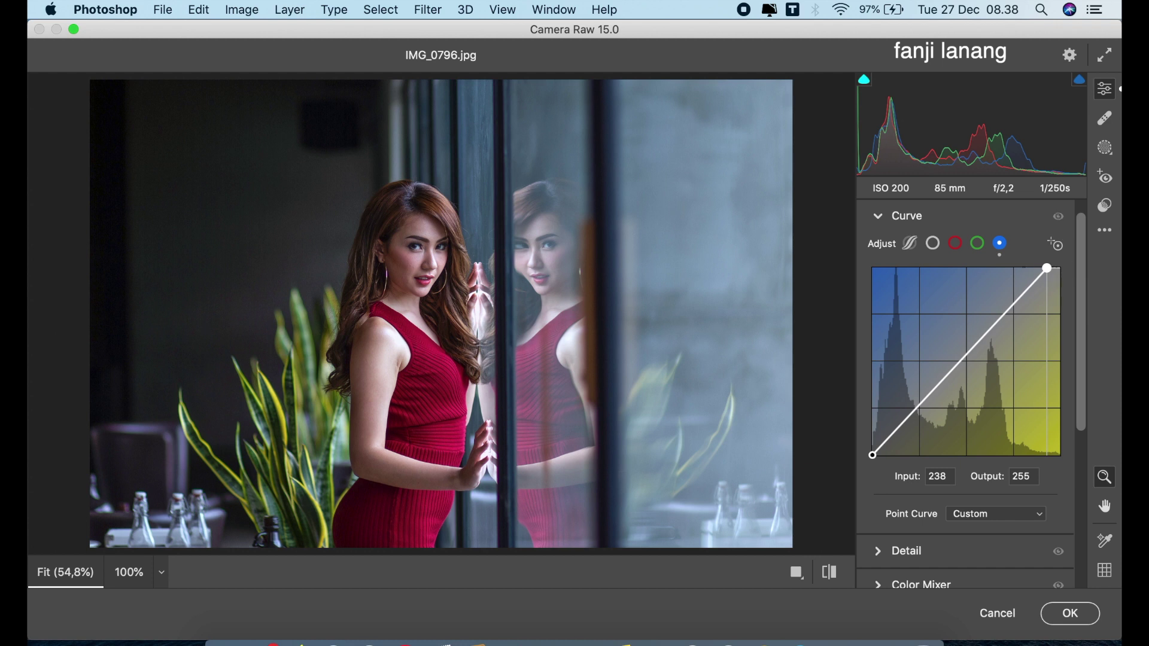
pyautogui.click(880, 217)
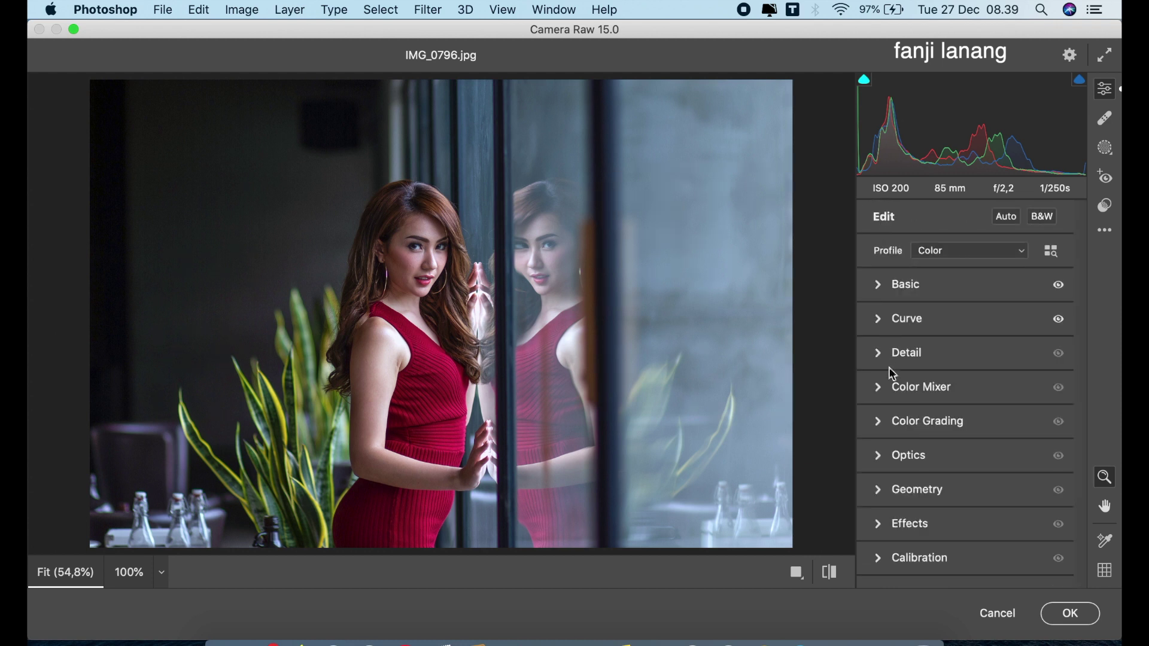
# In Color Mixer Hue, set Oranges +10, Greens -100 and Aquas about +25
pyautogui.click(878, 391)
pyautogui.click(889, 309)
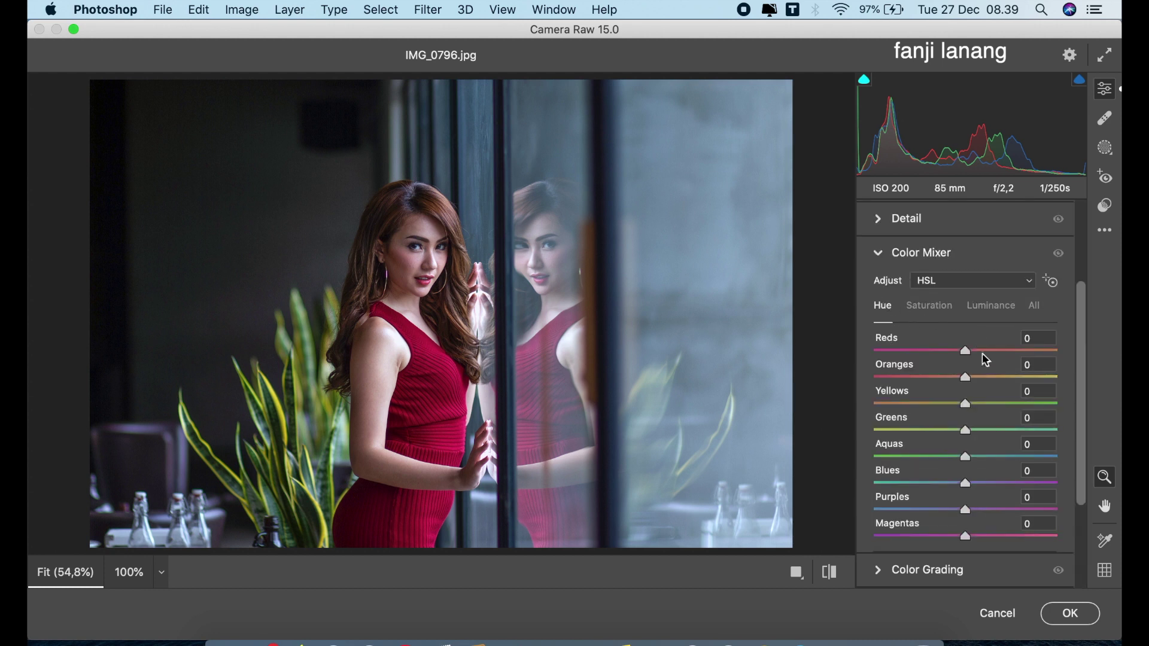
pyautogui.moveTo(977, 376); pyautogui.dragTo(975, 381)
pyautogui.moveTo(966, 439); pyautogui.dragTo(829, 441)
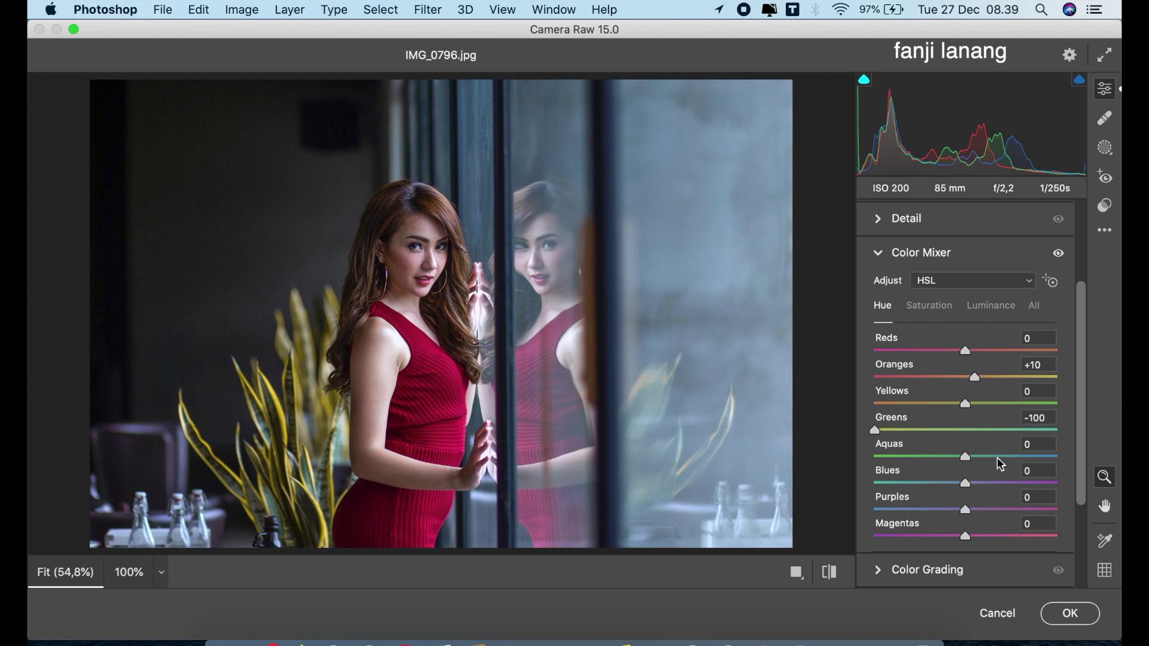
pyautogui.moveTo(981, 460)
pyautogui.mouseDown()
pyautogui.moveTo(991, 471)
pyautogui.moveTo(956, 486)
pyautogui.moveTo(958, 496)
pyautogui.mouseUp()
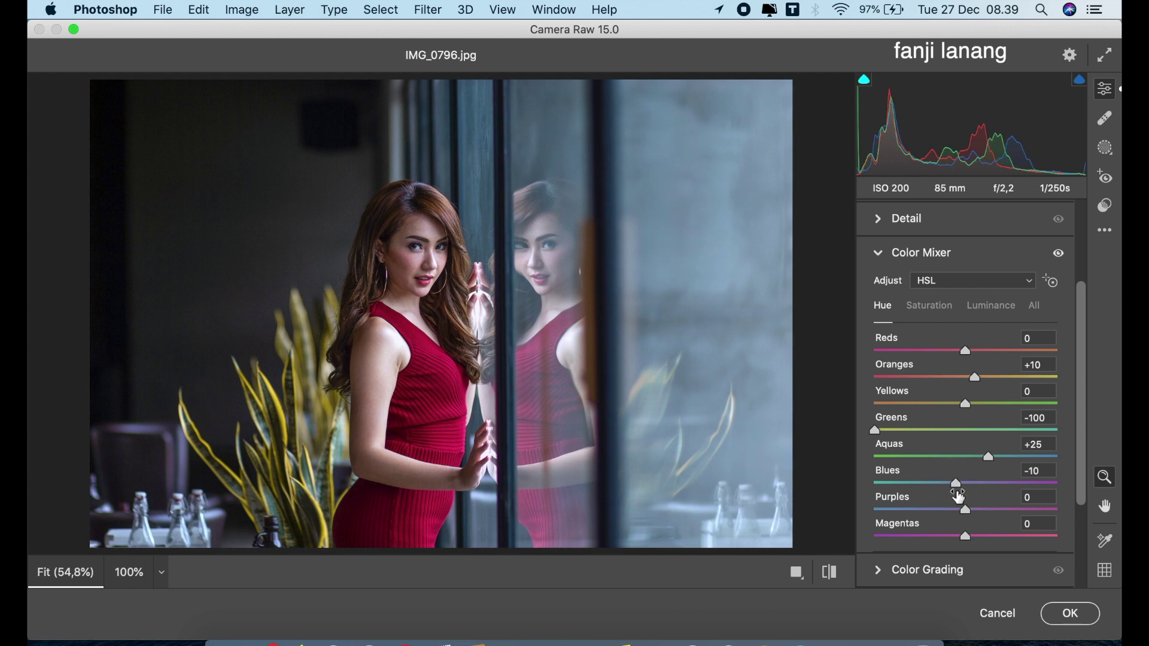
# Raise Reds saturation to +25 and darken Reds luminance to -25
pyautogui.click(943, 311)
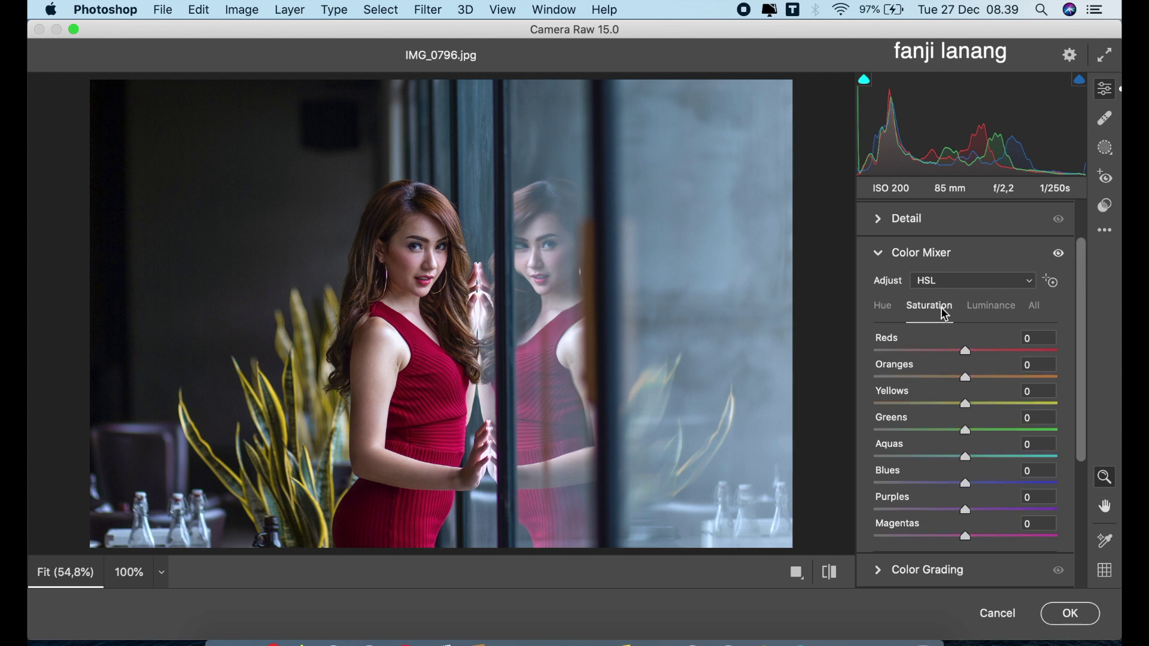
pyautogui.moveTo(981, 350)
pyautogui.mouseDown()
pyautogui.moveTo(992, 367)
pyautogui.moveTo(960, 388)
pyautogui.mouseUp()
pyautogui.click(992, 306)
pyautogui.moveTo(967, 357)
pyautogui.mouseDown()
pyautogui.moveTo(947, 368)
pyautogui.moveTo(977, 390)
pyautogui.mouseUp()
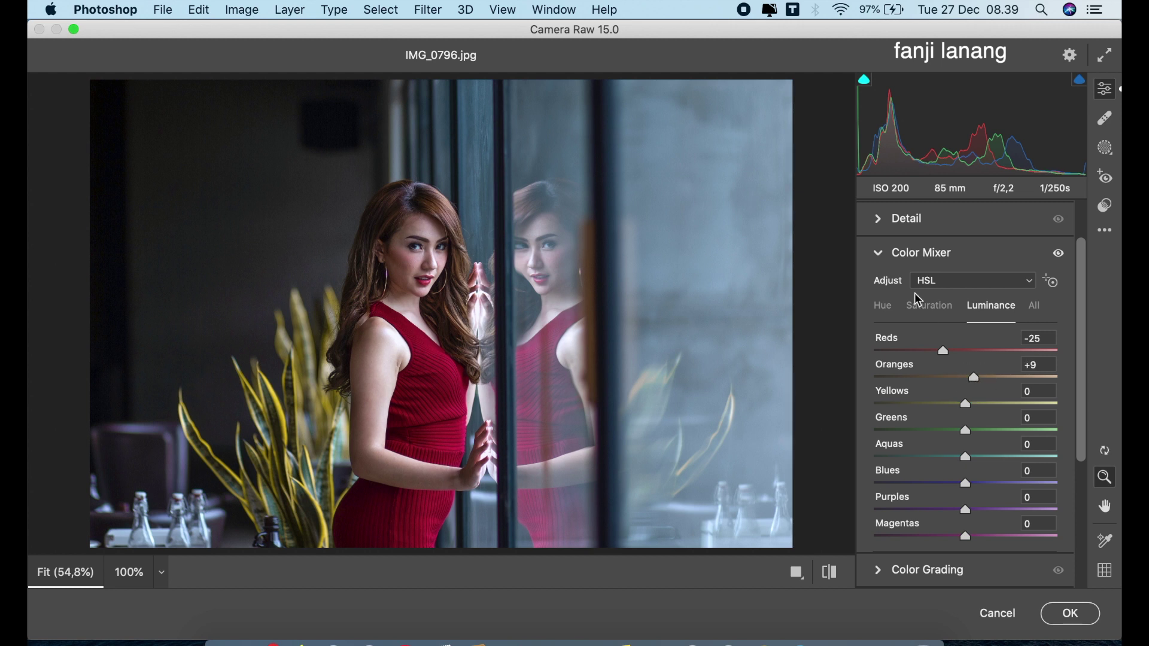
pyautogui.click(884, 254)
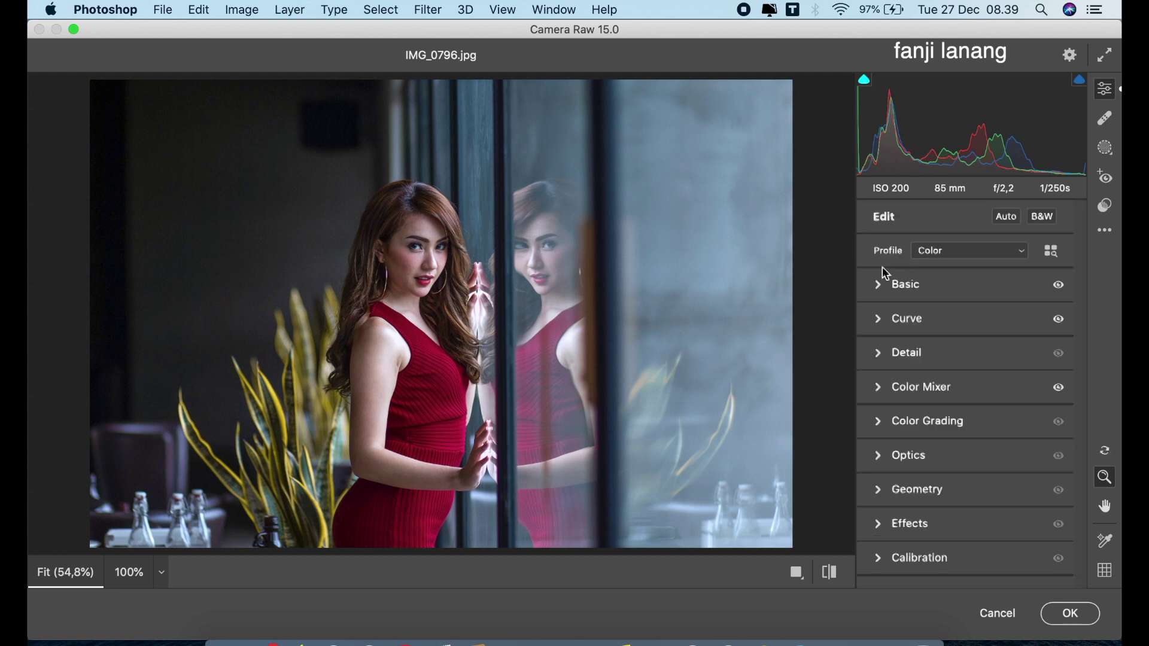
# Give the Color Grading midtones a teal tint with hue 185 and saturation 15
pyautogui.click(882, 426)
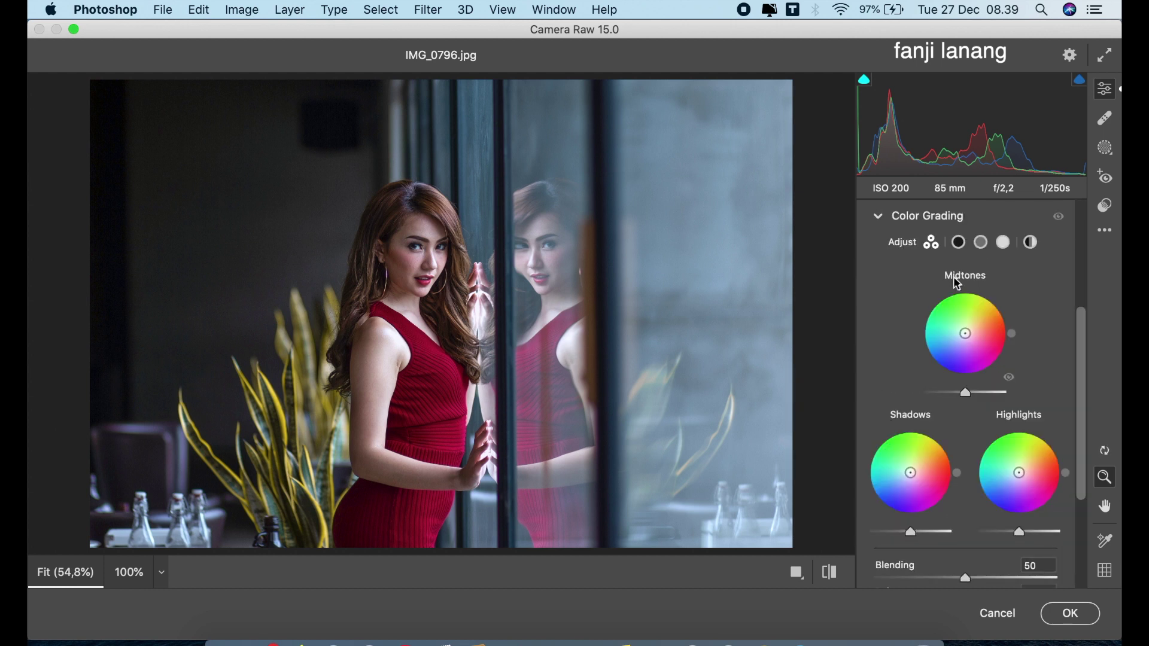
pyautogui.click(981, 243)
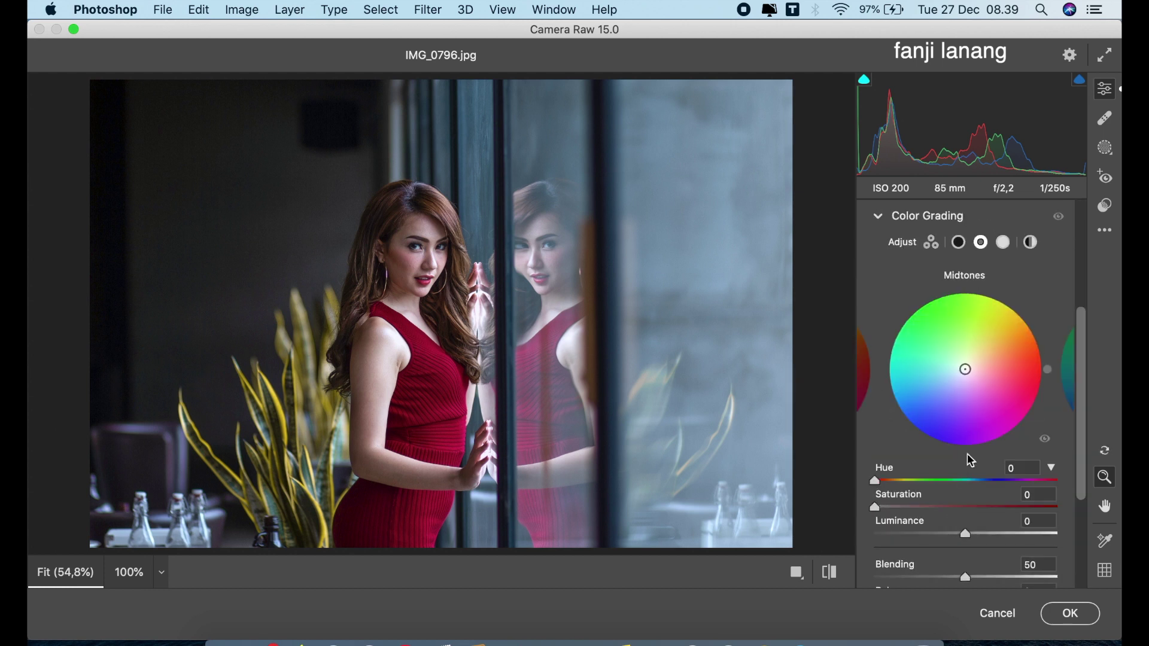
pyautogui.click(970, 481)
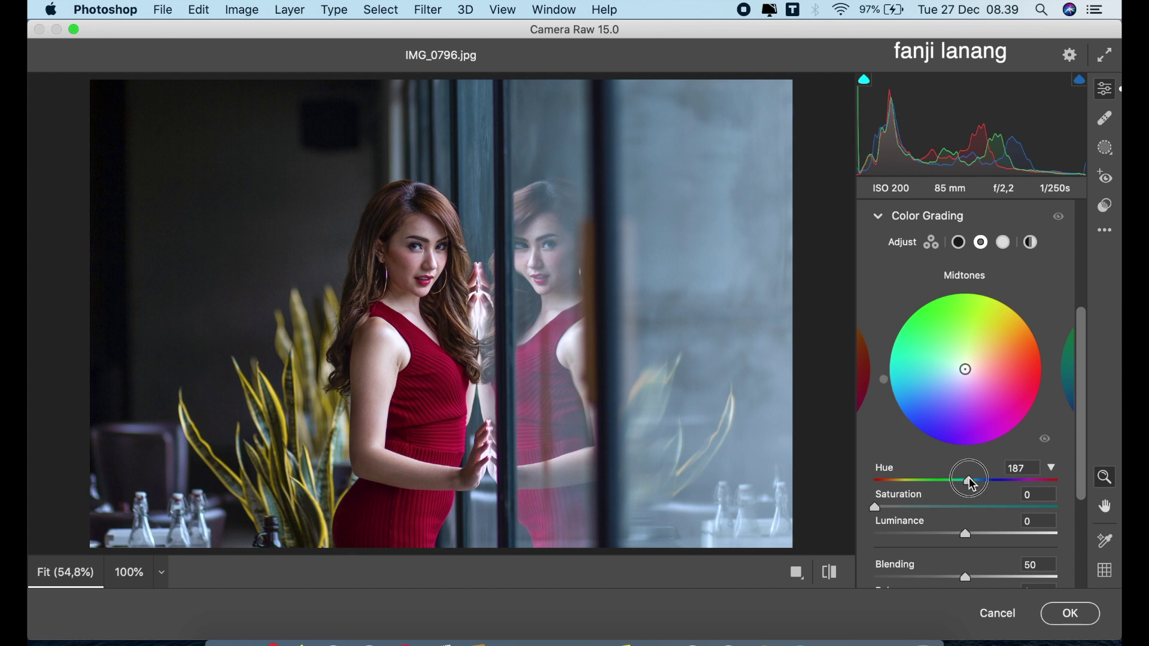
pyautogui.moveTo(971, 484); pyautogui.dragTo(968, 481)
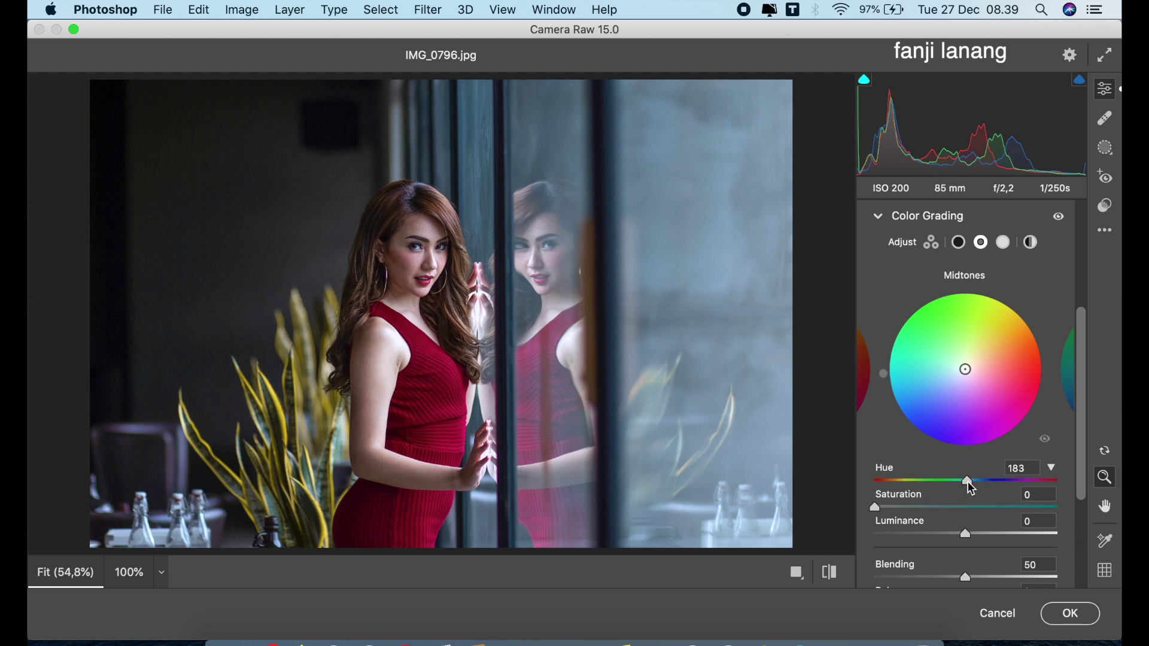
pyautogui.click(910, 508)
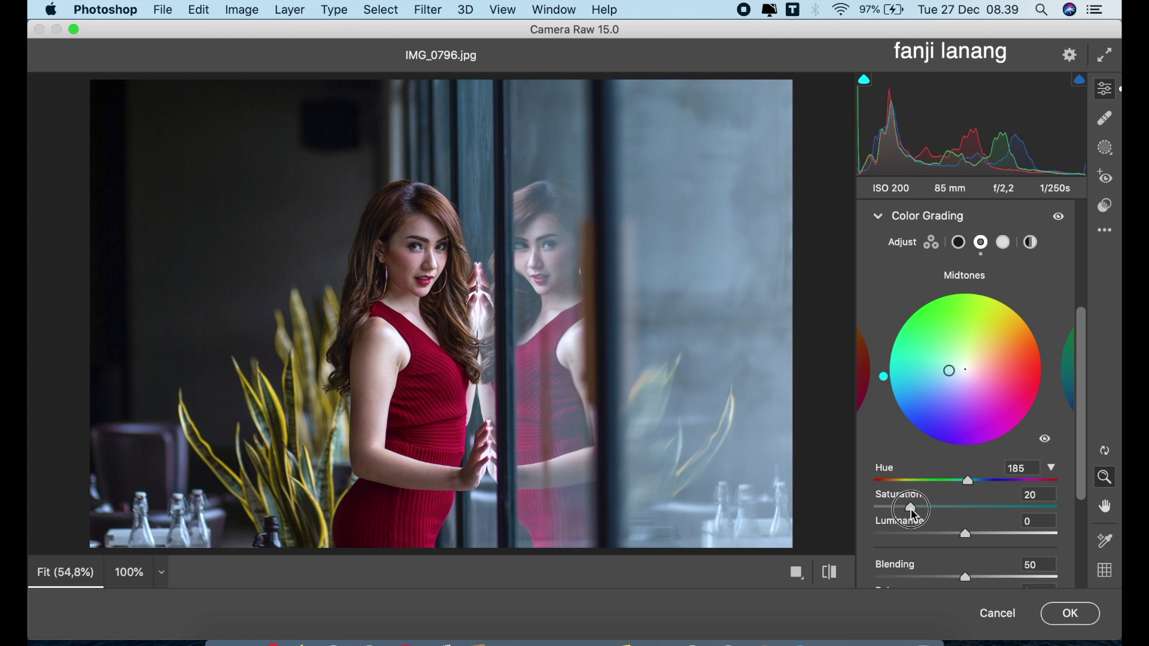
pyautogui.moveTo(911, 510); pyautogui.dragTo(903, 517)
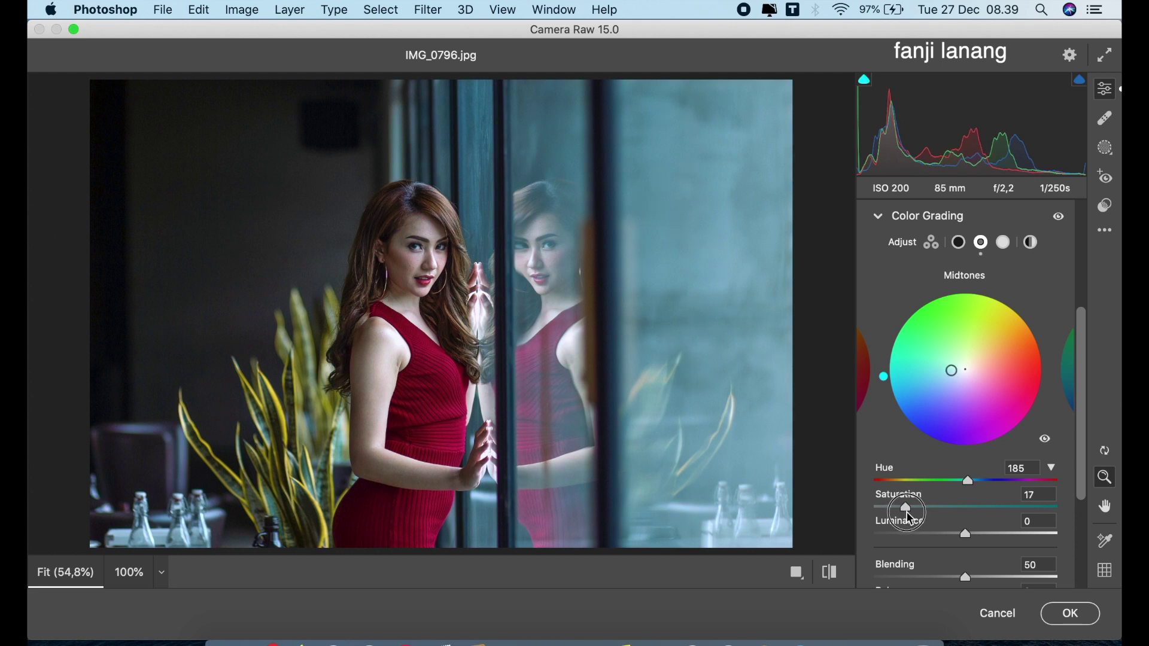
pyautogui.moveTo(905, 523); pyautogui.dragTo(902, 523)
pyautogui.click(878, 216)
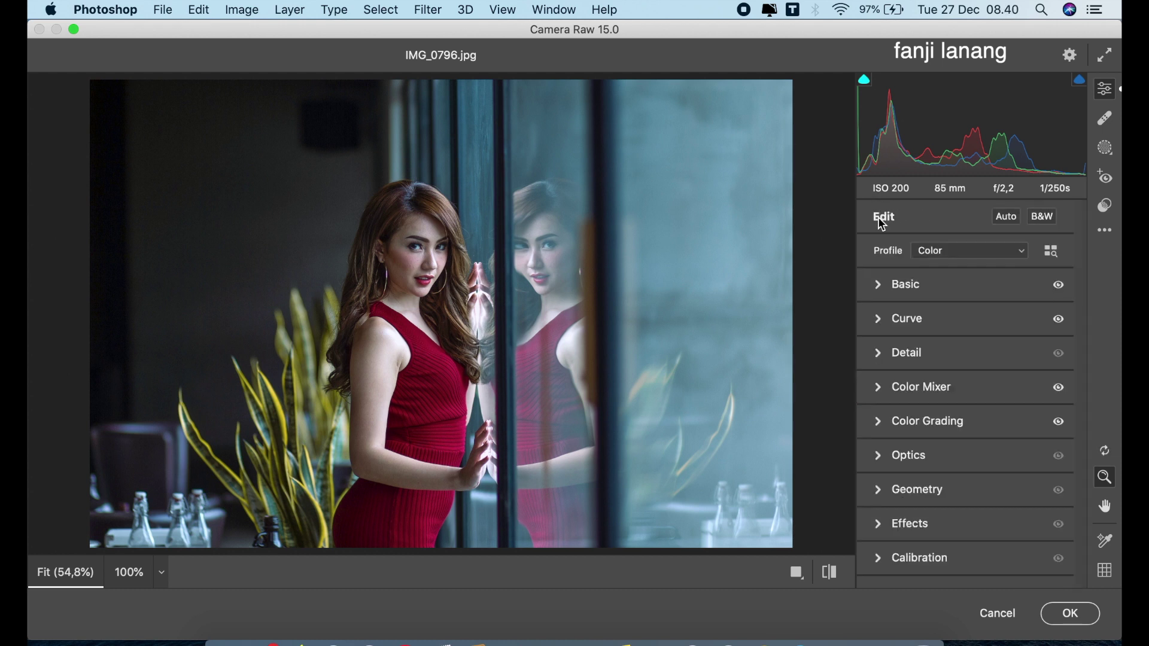
# Add an Optics vignette of -48 with Midpoint 0
pyautogui.click(883, 461)
pyautogui.click(922, 291)
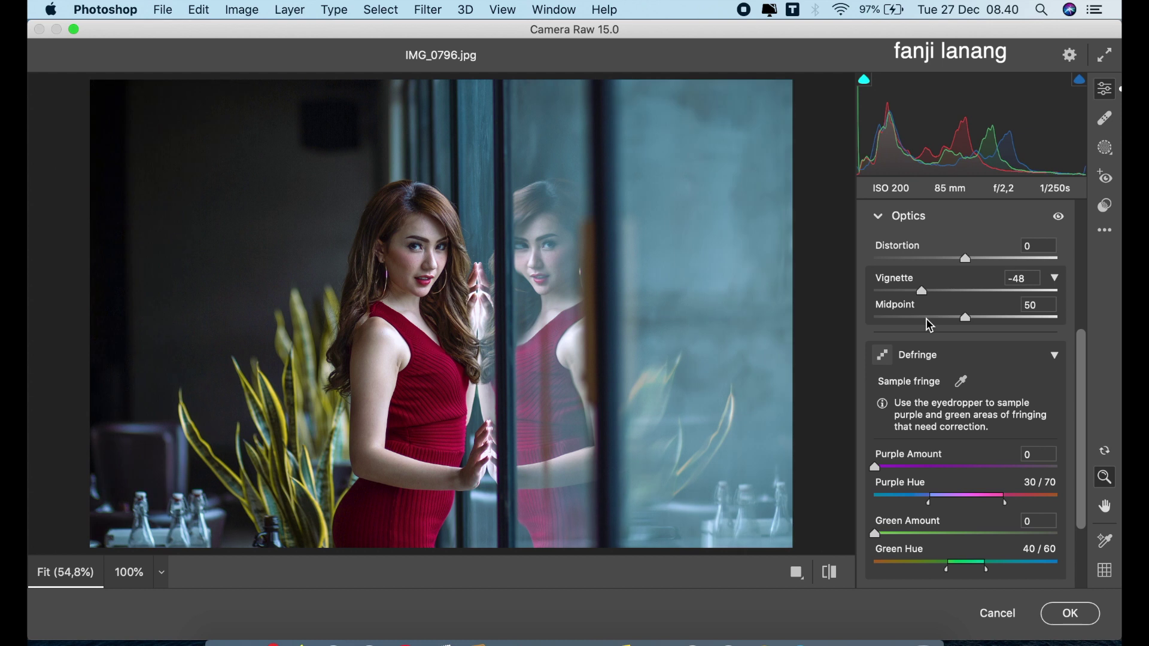
pyautogui.moveTo(930, 325); pyautogui.dragTo(868, 336)
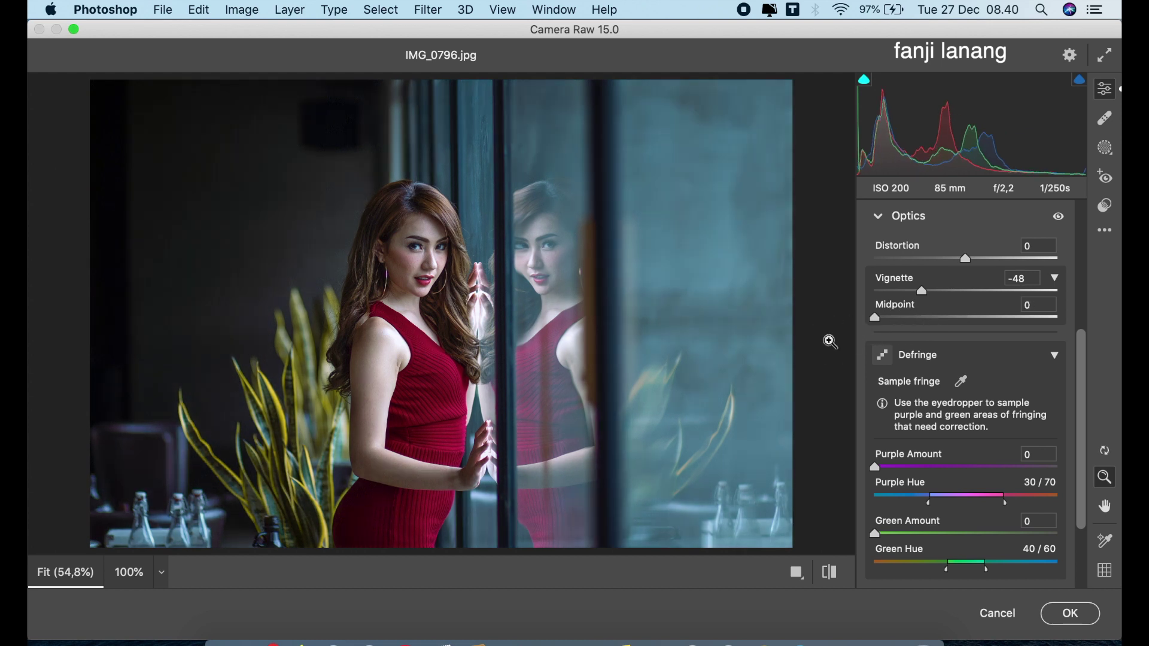
pyautogui.click(881, 220)
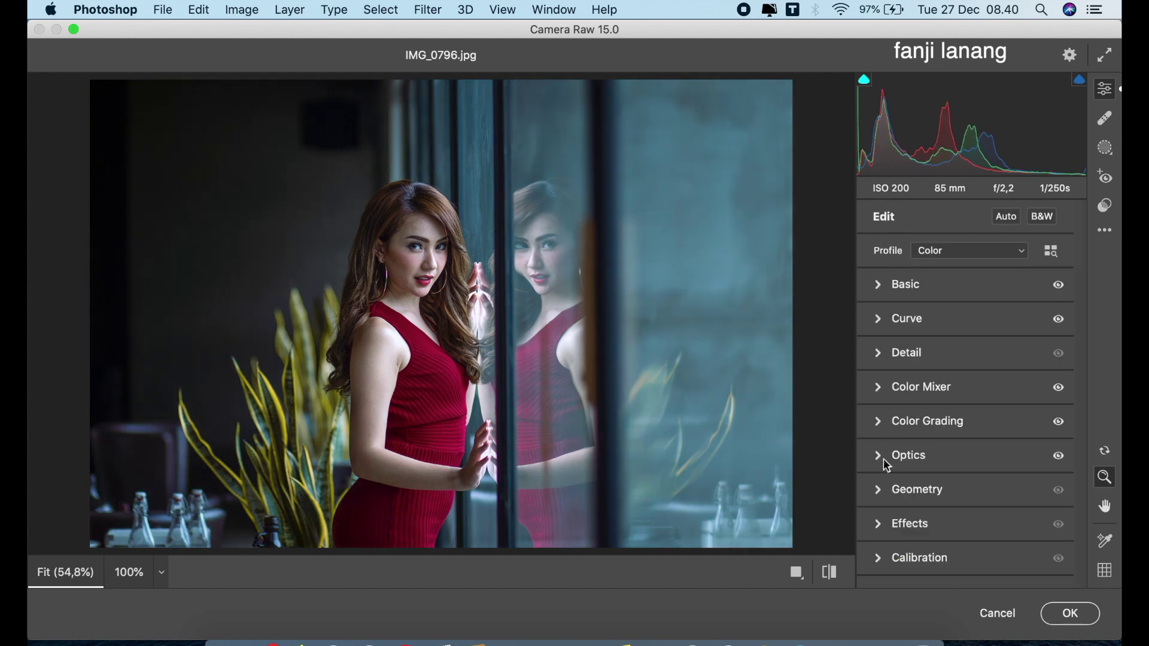
# Set Calibration Red Hue +50, Green Hue +41, Green Saturation +25, Blue Hue -30, then apply Camera Raw
pyautogui.click(885, 554)
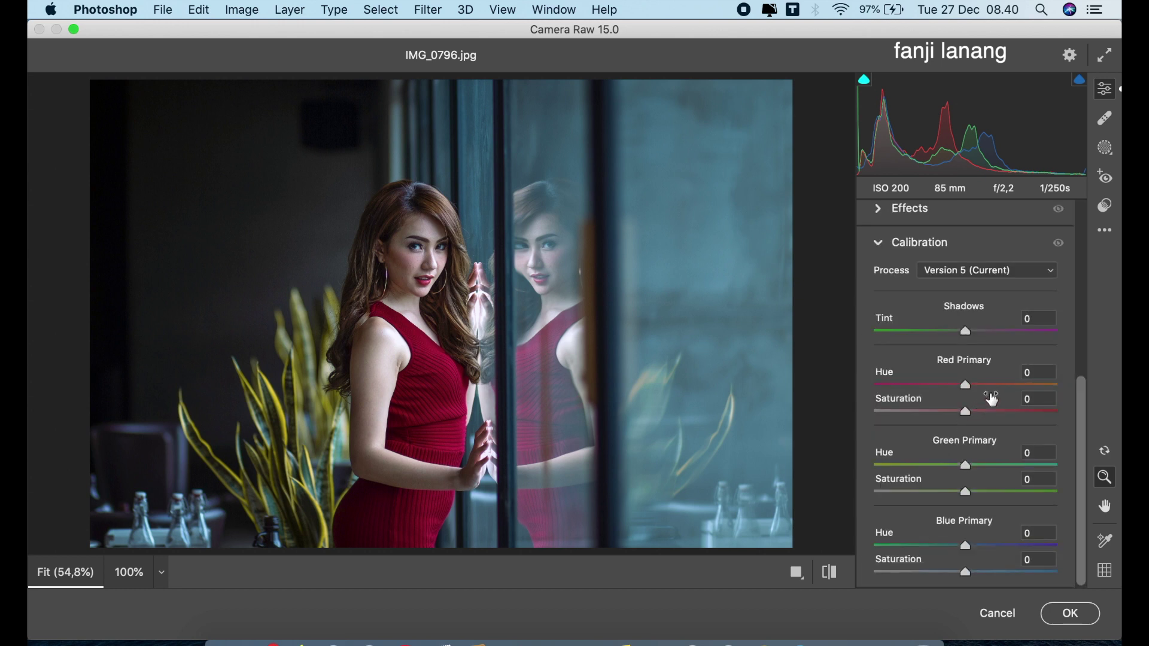
pyautogui.moveTo(1005, 386); pyautogui.dragTo(1014, 405)
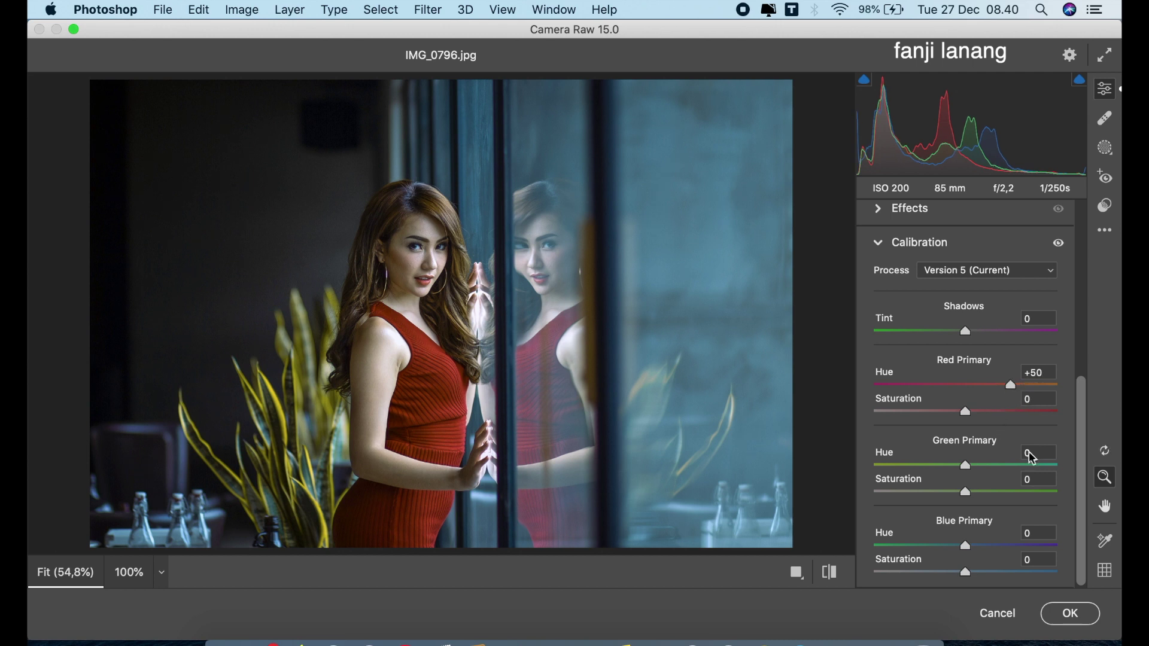
pyautogui.moveTo(1017, 473); pyautogui.dragTo(1005, 484)
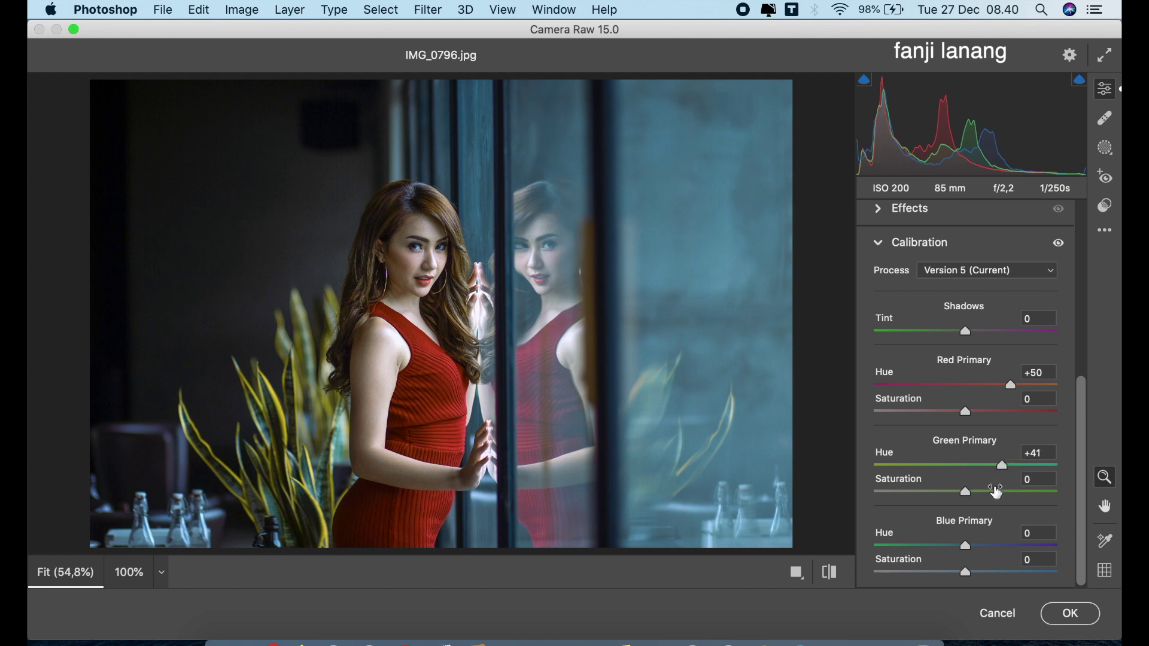
pyautogui.moveTo(993, 492); pyautogui.dragTo(988, 492)
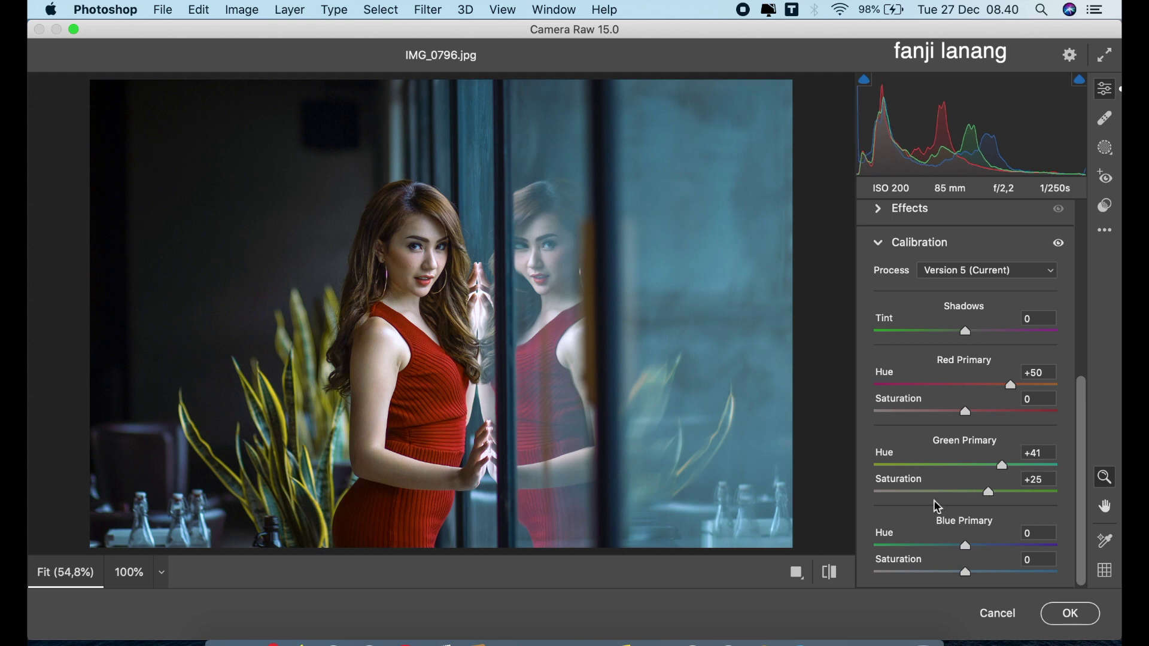
pyautogui.moveTo(944, 547); pyautogui.dragTo(943, 561)
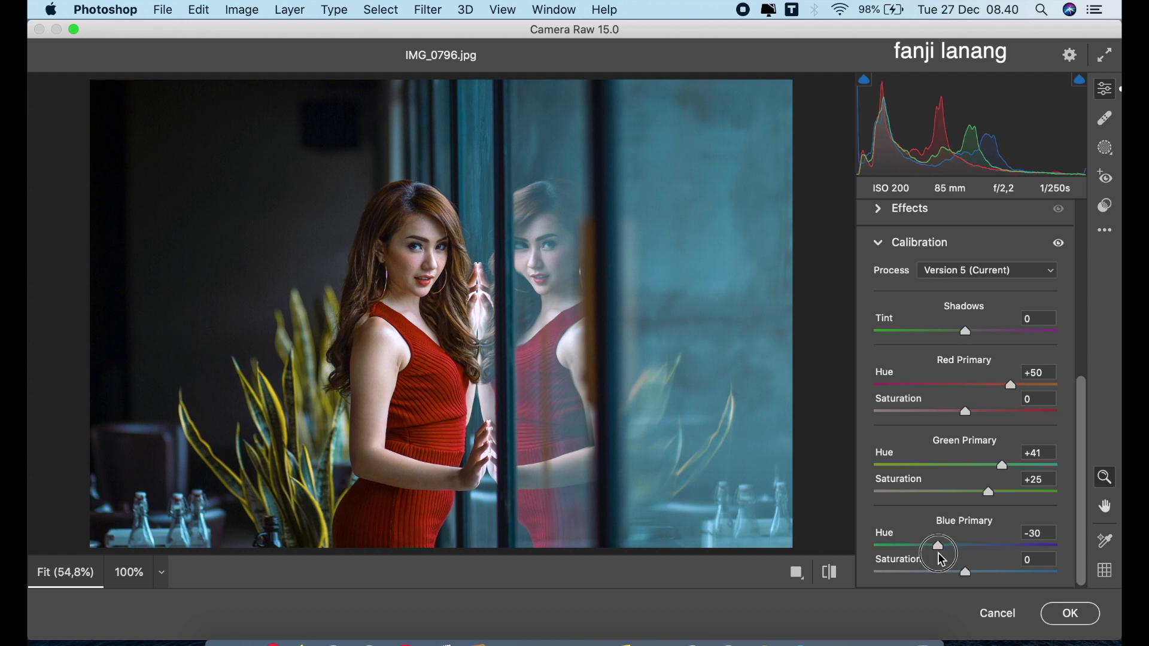
pyautogui.click(830, 572)
pyautogui.click(836, 573)
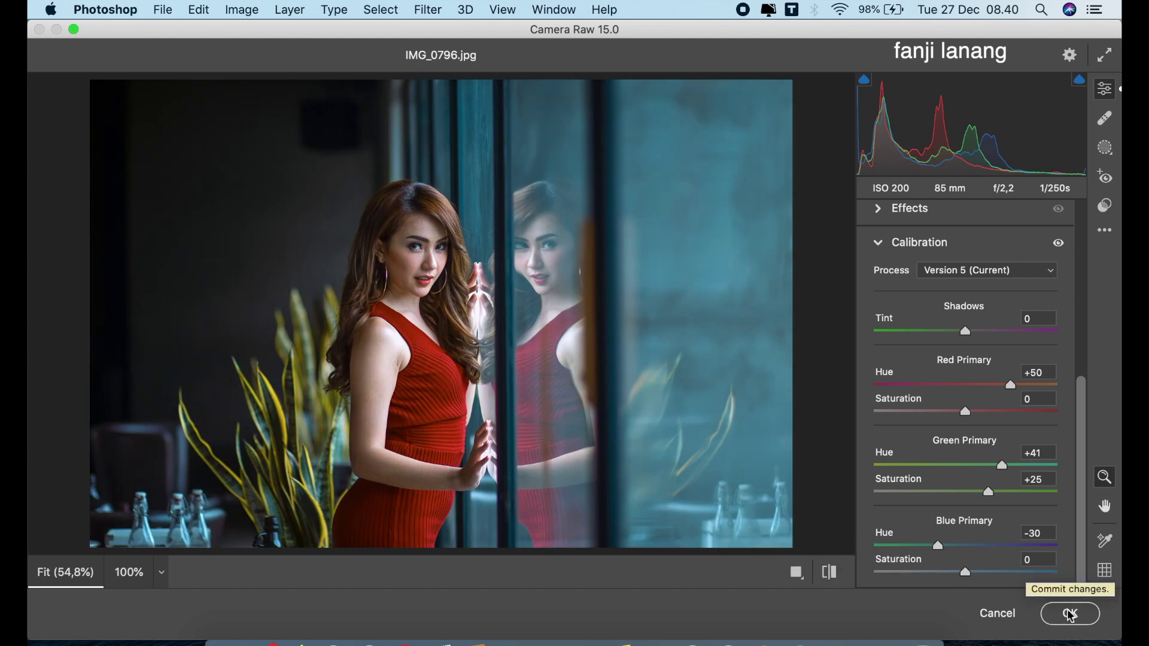
pyautogui.click(1070, 614)
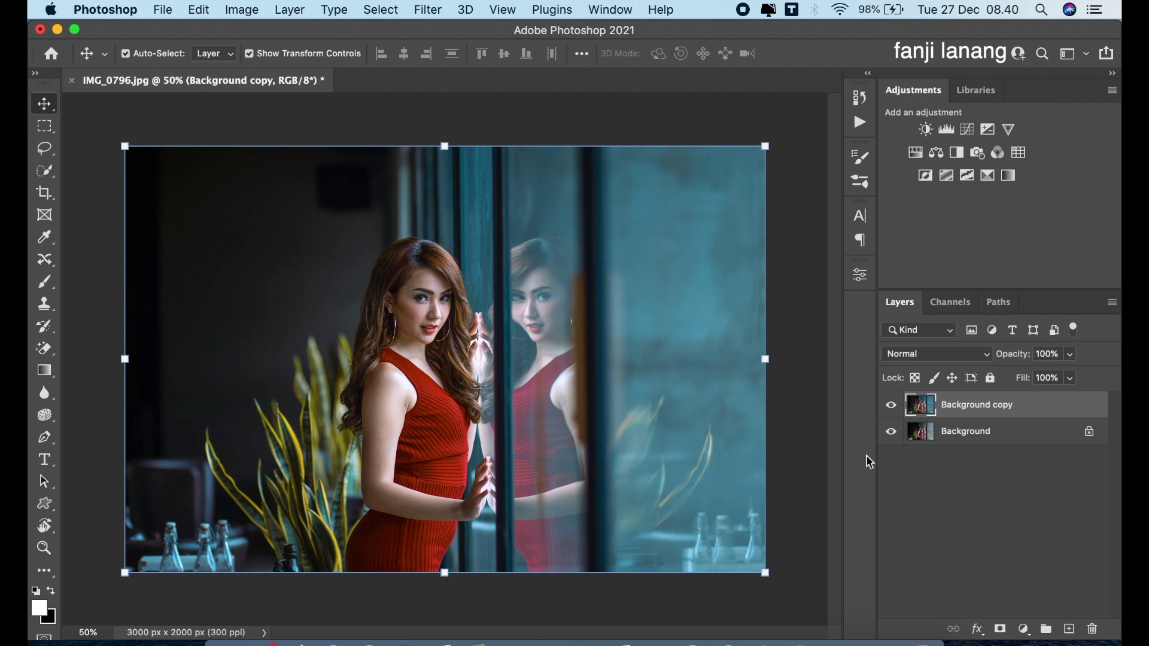
# Add a Brightness/Contrast adjustment layer with Brightness 10
pyautogui.click(1024, 630)
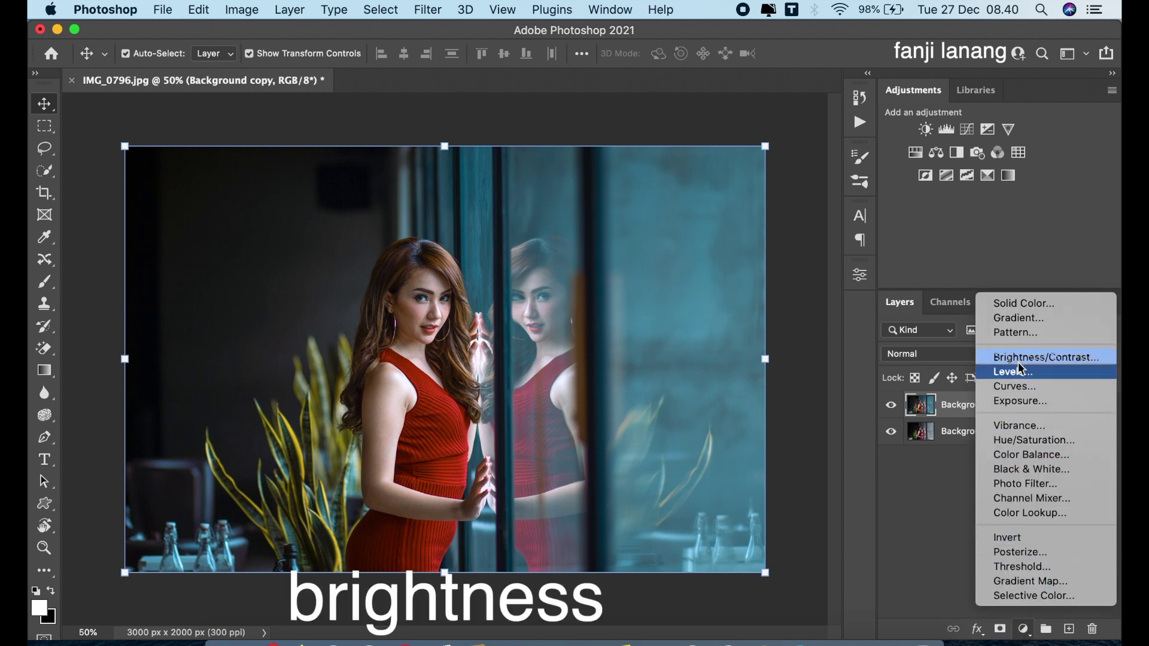
pyautogui.press('Return')
pyautogui.click(721, 371)
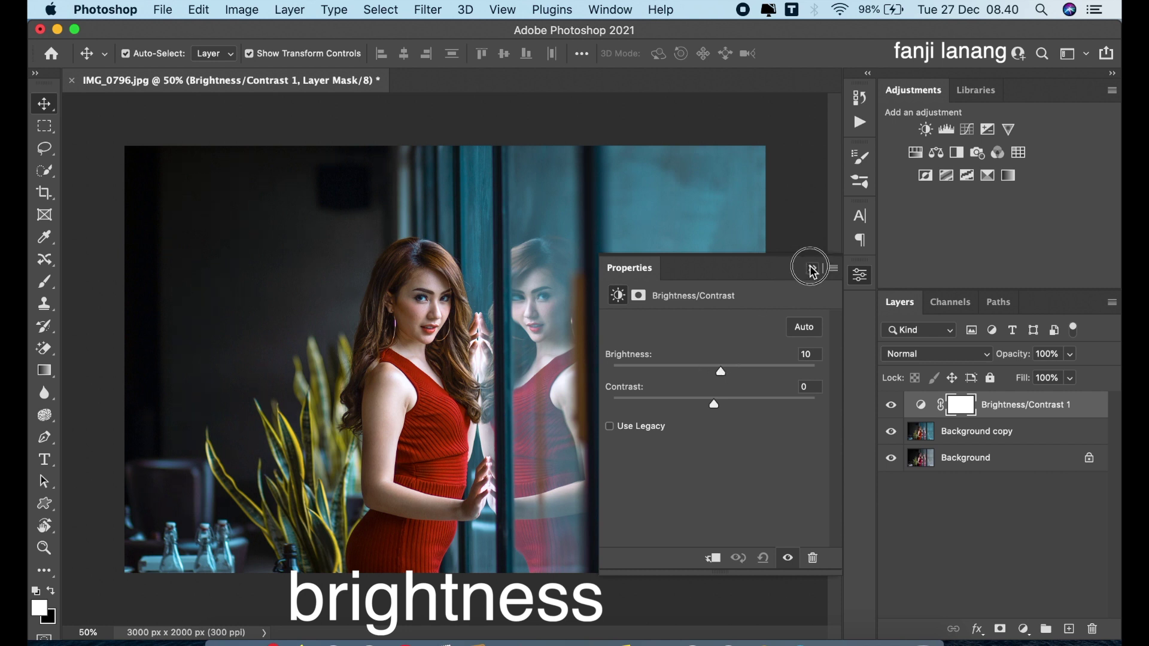
# Add a new empty Layer 1 and paint the signature on it with the Brush tool
pyautogui.click(812, 268)
pyautogui.click(1070, 629)
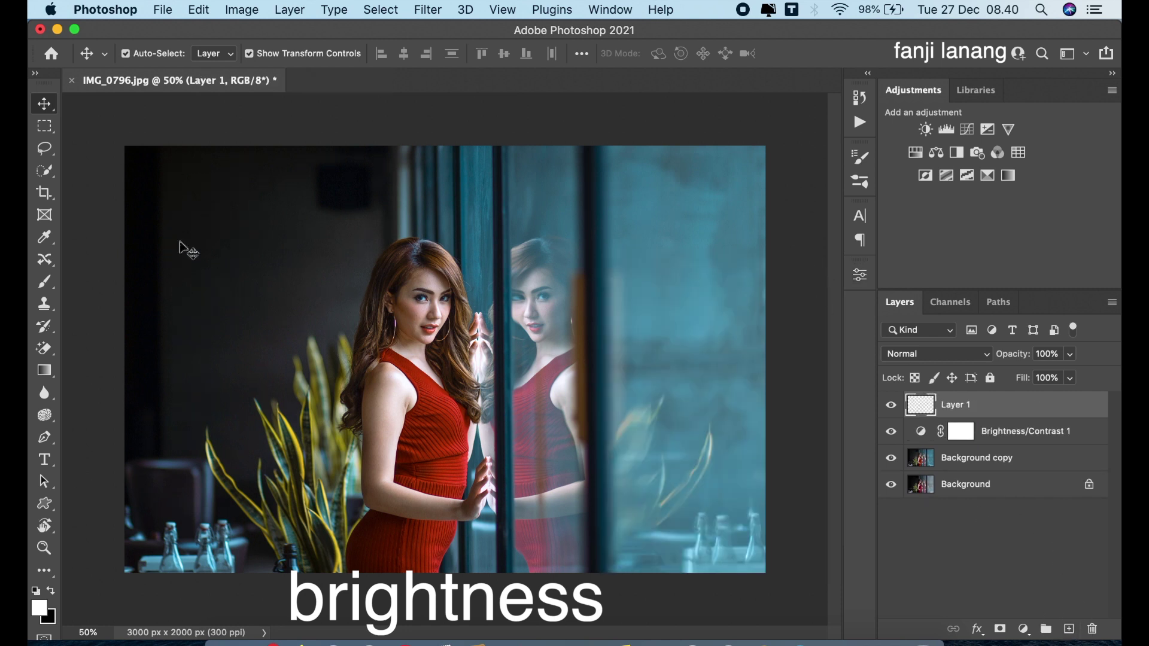
pyautogui.click(54, 287)
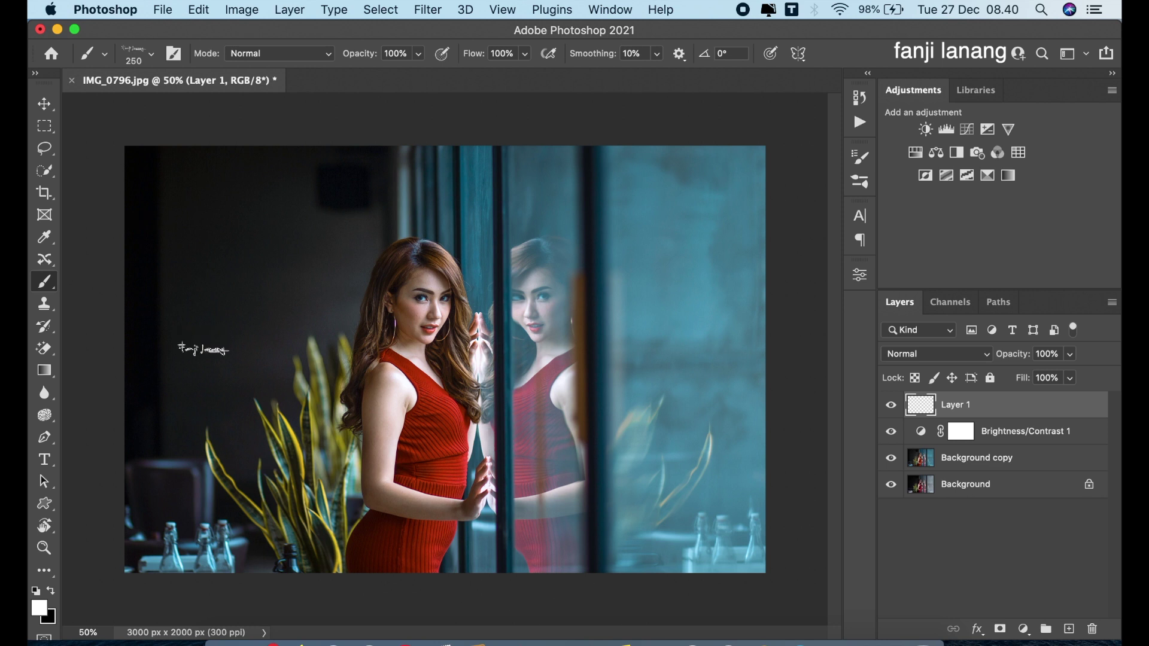